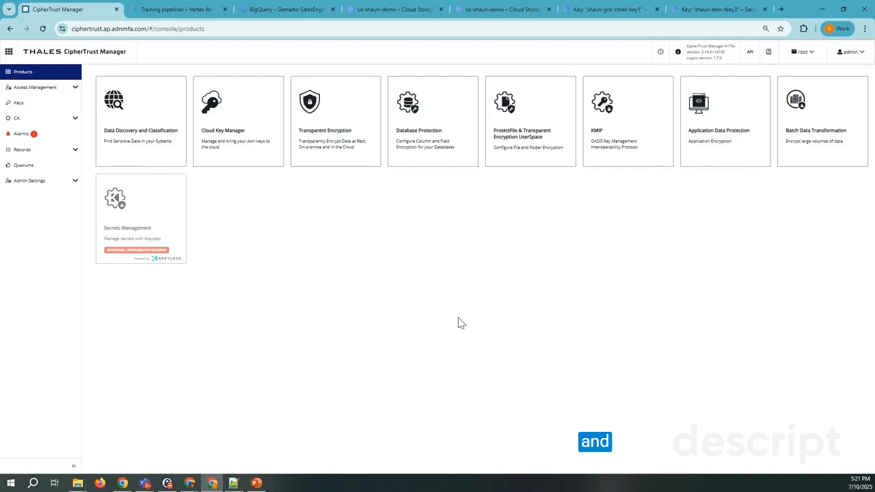
Open the list of Google cloud keys in Cloud Key Manager and widen its Name column
click(238, 137)
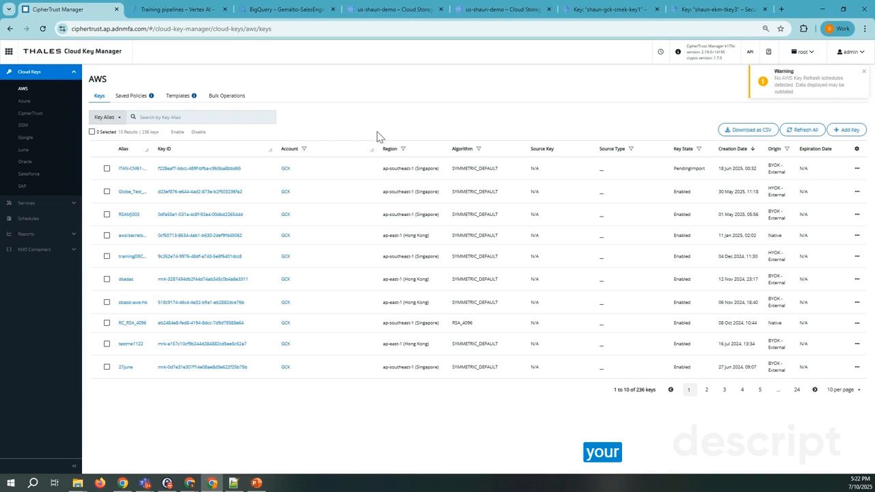
click(20, 138)
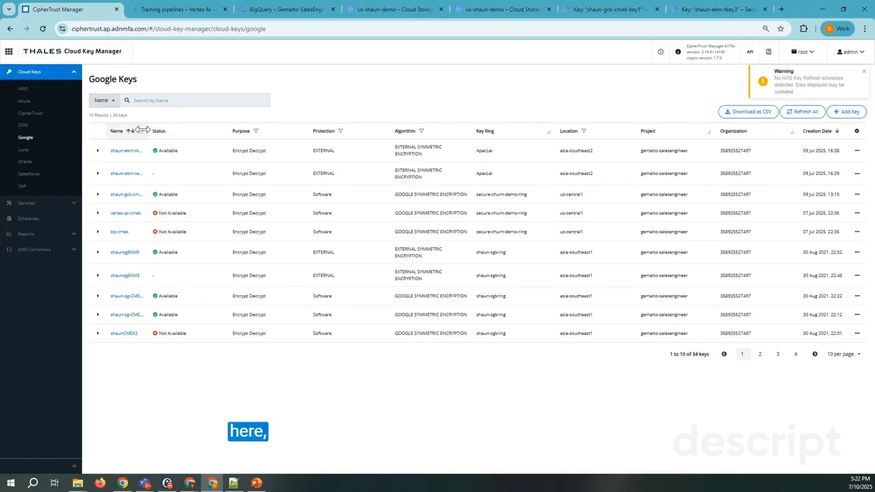
drag(142, 130, 164, 129)
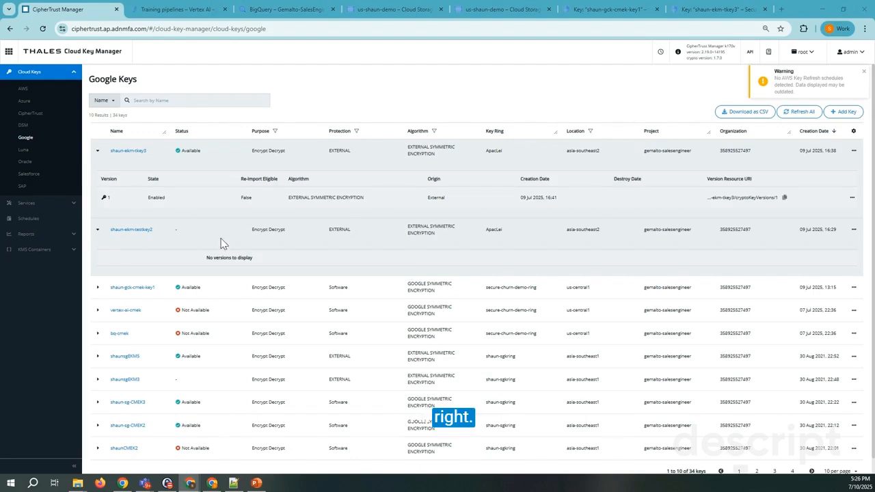
click(180, 9)
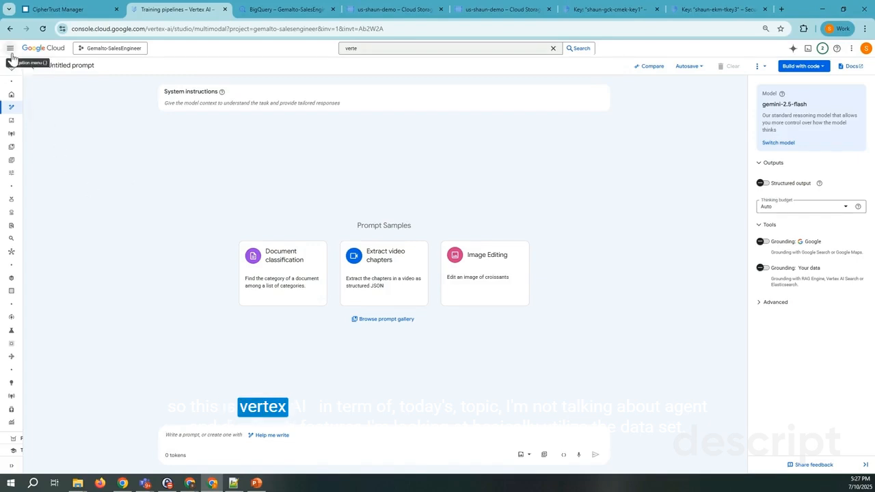
mouse_move(69, 203)
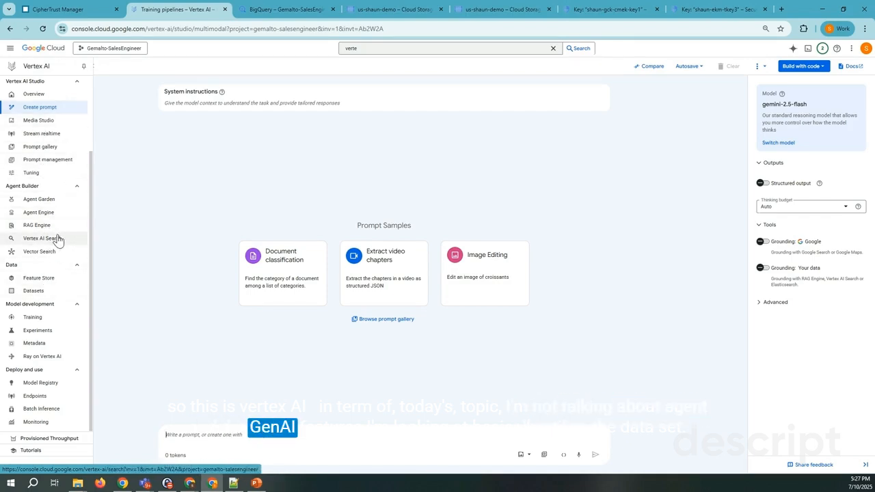
click(50, 291)
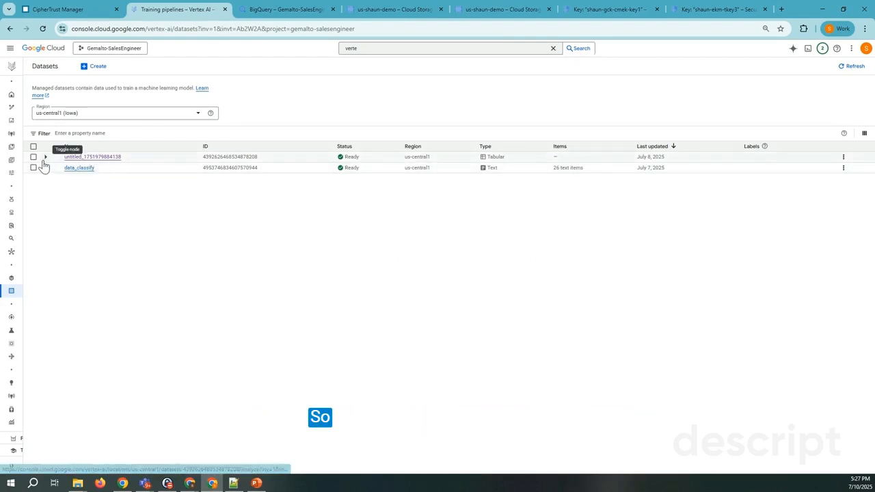
click(95, 159)
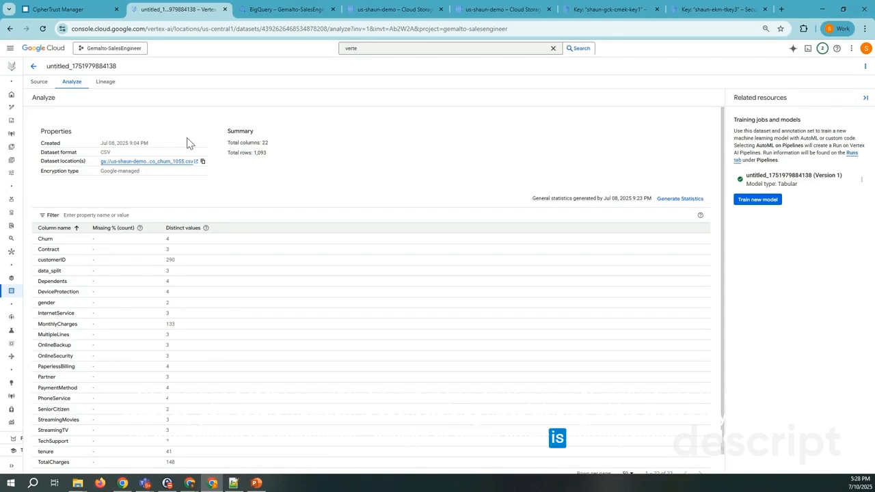
Follow the dataset's storage location to its Cloud Storage bucket and check the bucket's encryption type and default encryption key
click(196, 162)
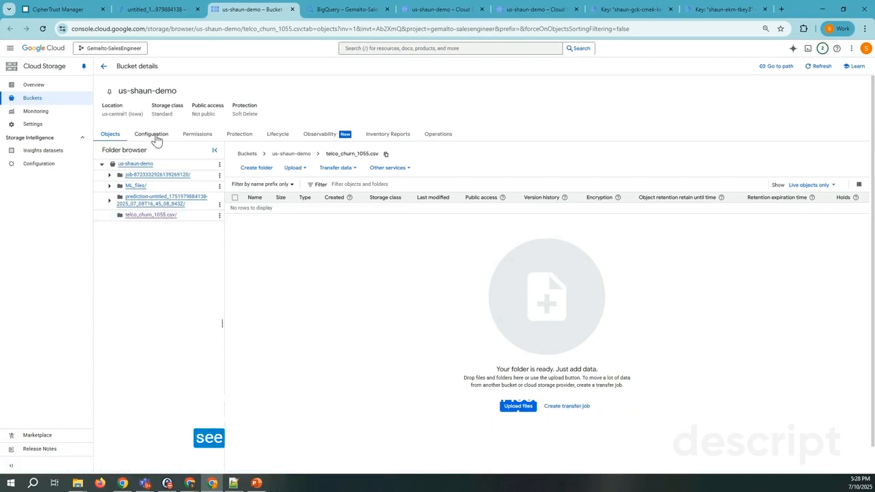
click(156, 135)
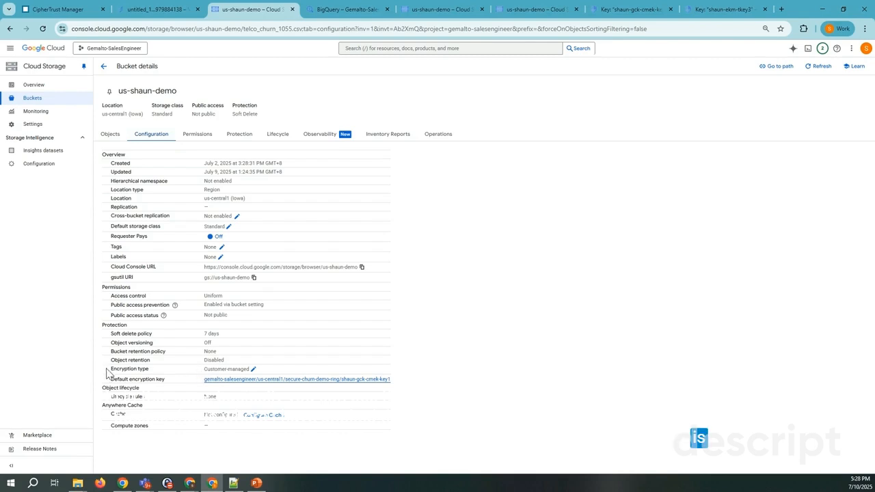
drag(109, 367, 378, 376)
click(344, 367)
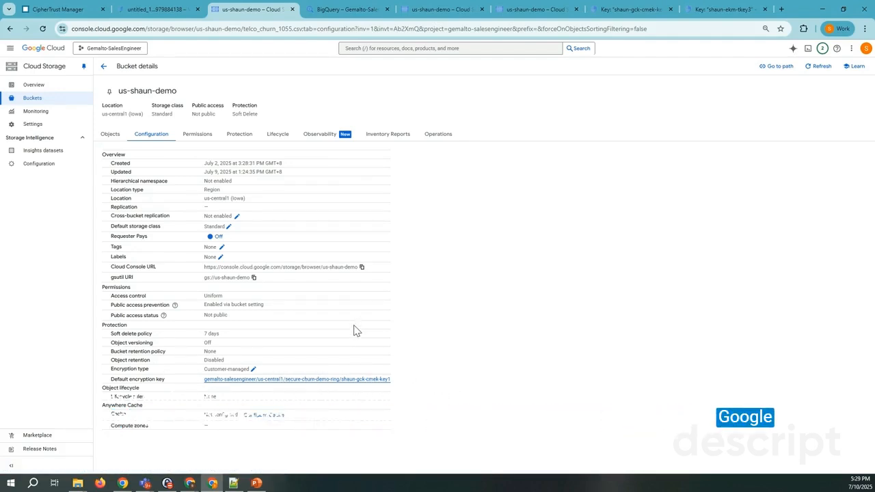
click(151, 9)
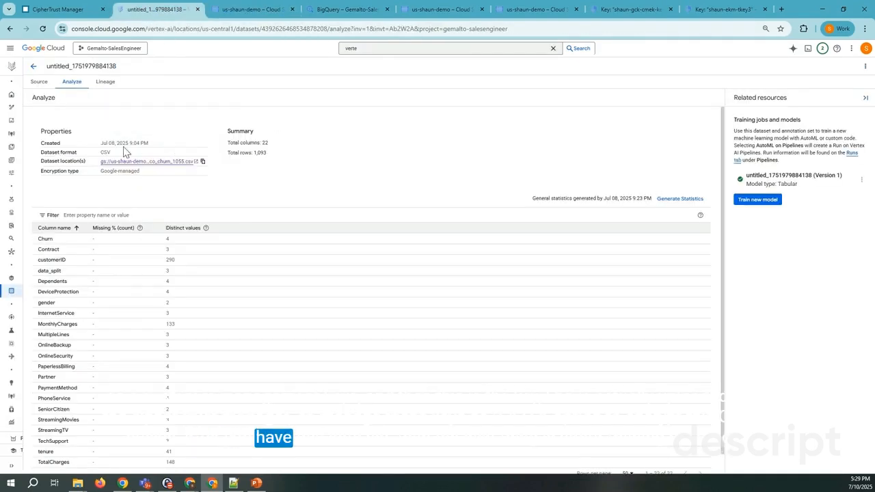
mouse_move(10, 84)
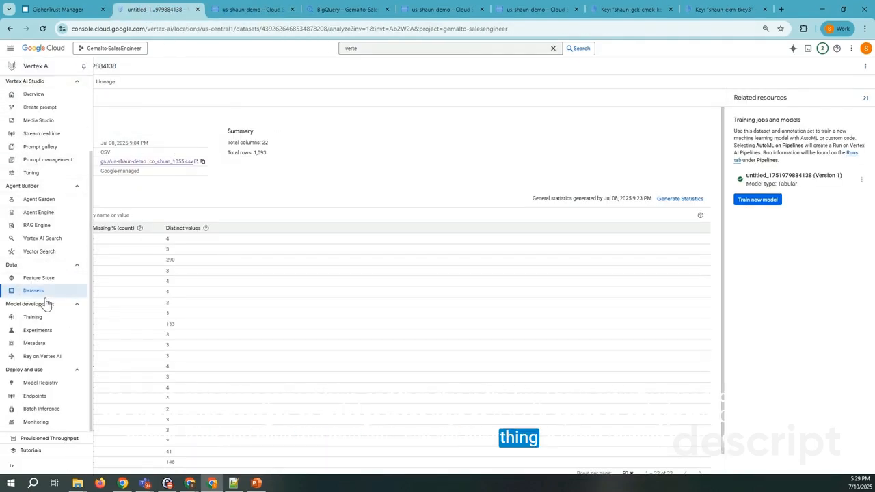
click(58, 321)
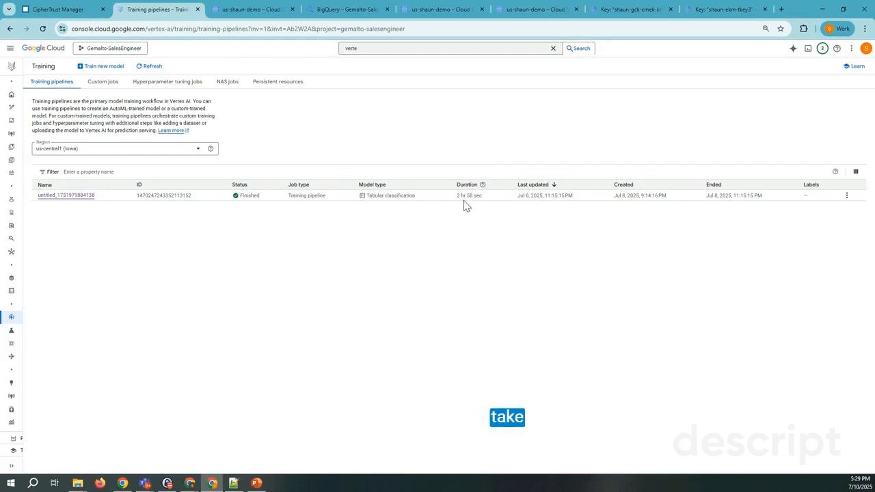
click(76, 195)
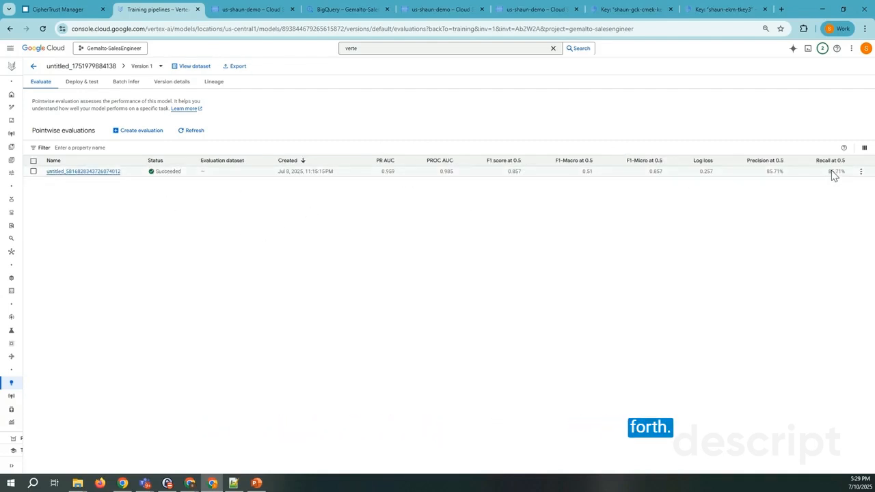
Open the tabular model from the Model Registry and bring up the list of batch inference jobs
mouse_move(11, 383)
click(43, 385)
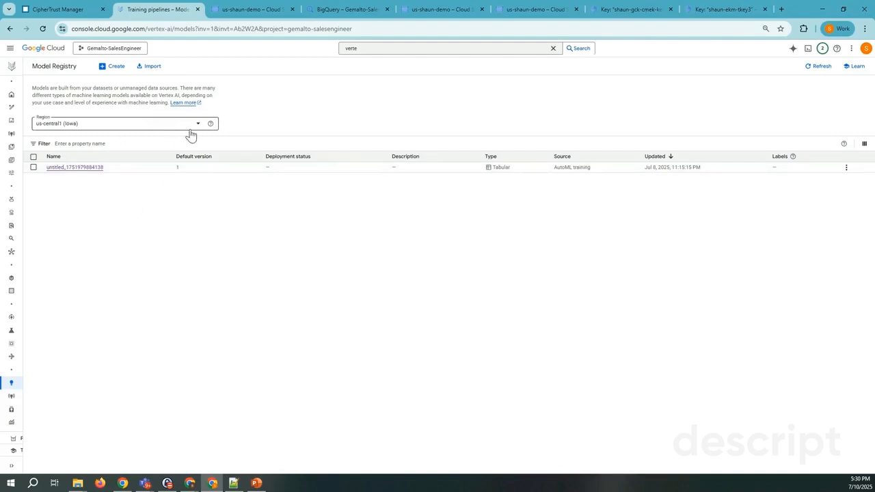
click(91, 176)
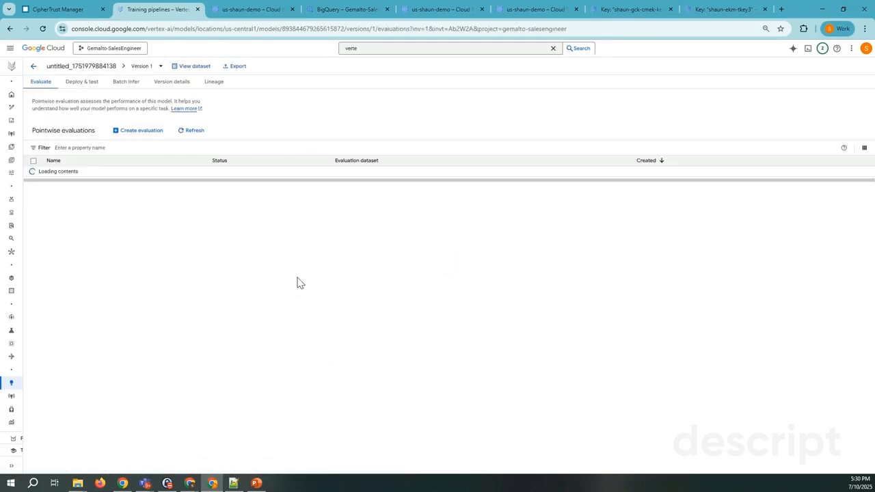
mouse_move(12, 384)
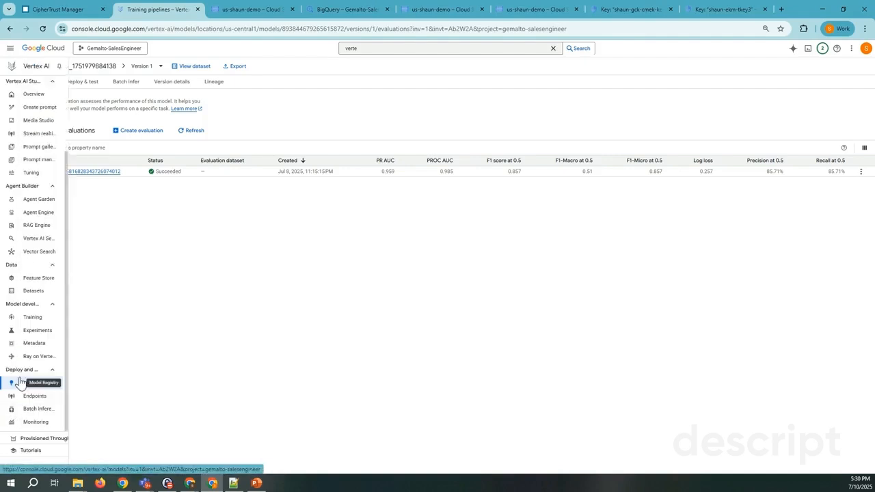
click(37, 410)
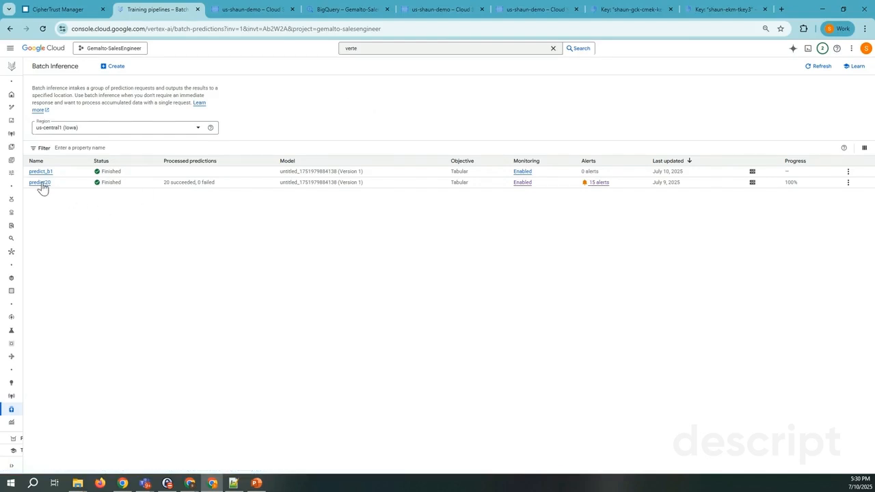
Switch to BigQuery, query all columns of the churn_prediction_test table with a limit of 1000, and review the rows
click(331, 10)
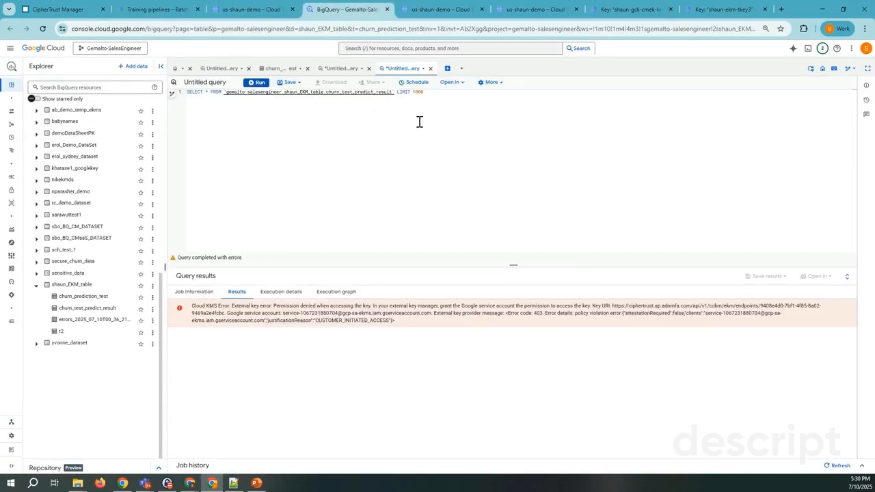
click(83, 296)
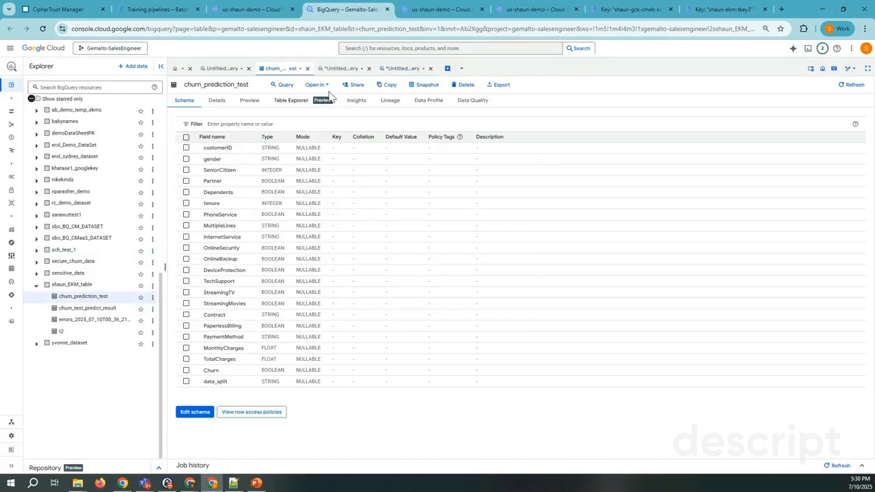
click(286, 84)
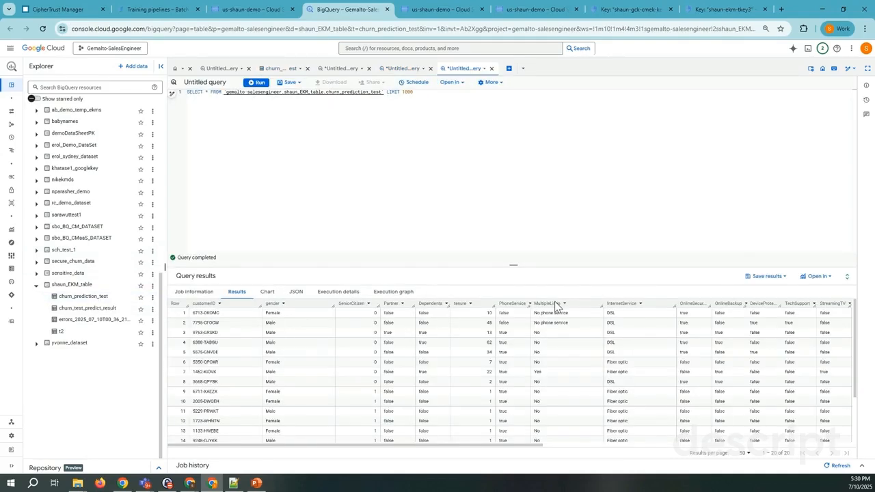
scroll(744, 411, right, 10)
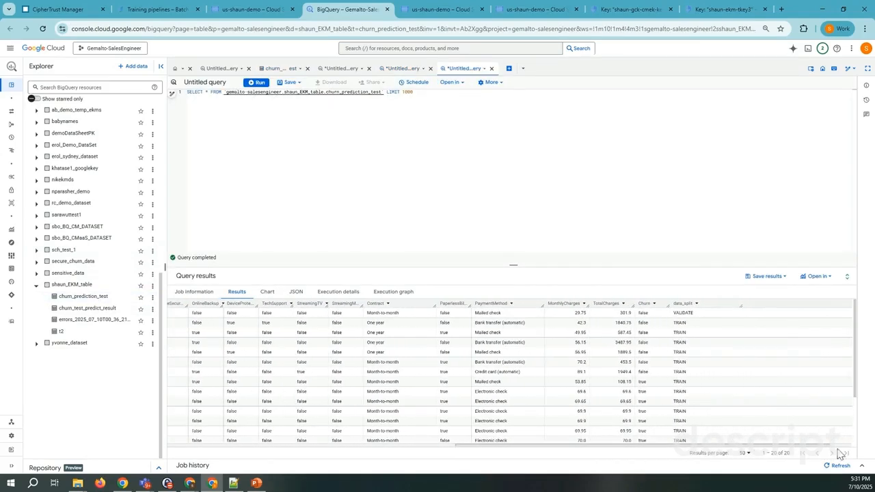
scroll(840, 455, left, 3)
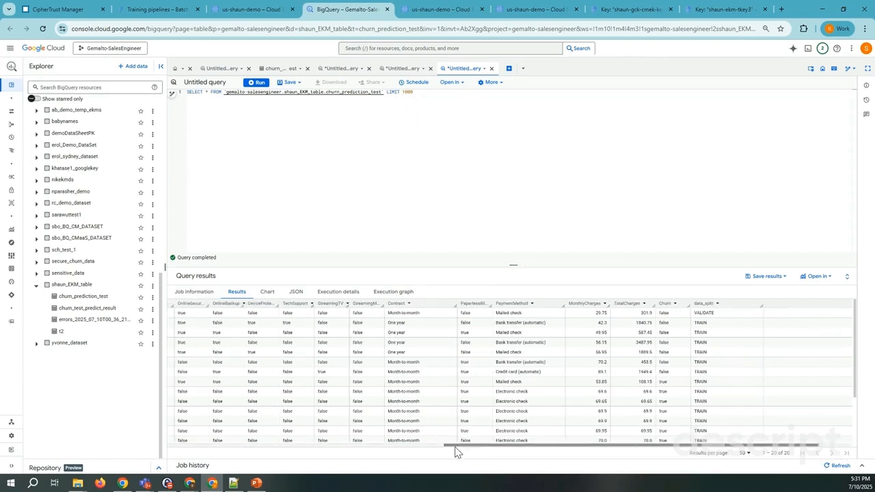
drag(465, 446, 225, 446)
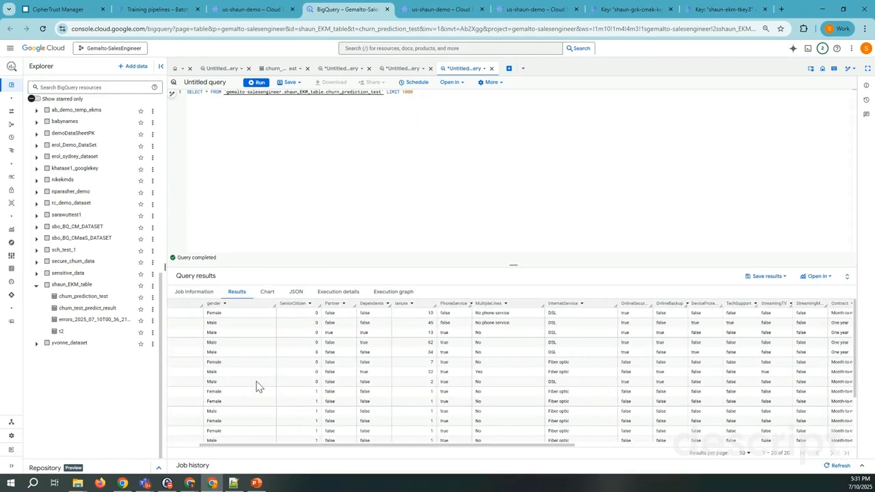
scroll(256, 385, down, 2)
Run a SELECT * query on the churn_test_predict_result table with a limit of 1000 and inspect the churn score columns
click(107, 310)
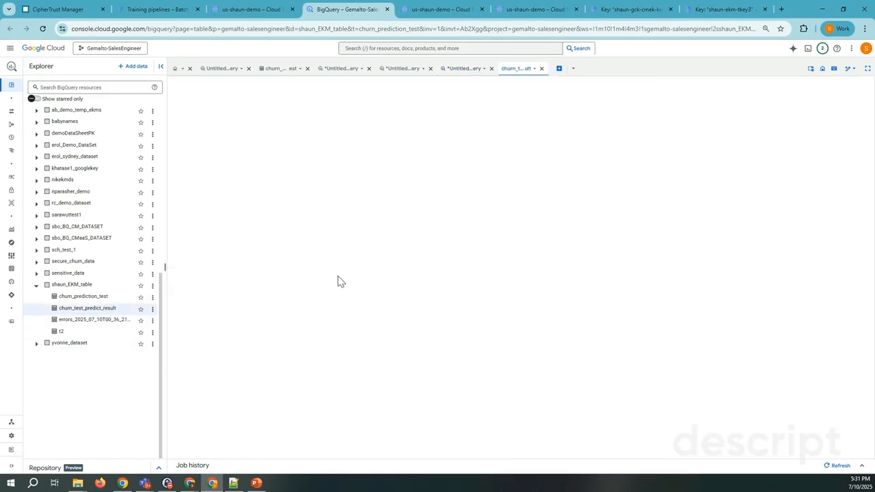
click(294, 84)
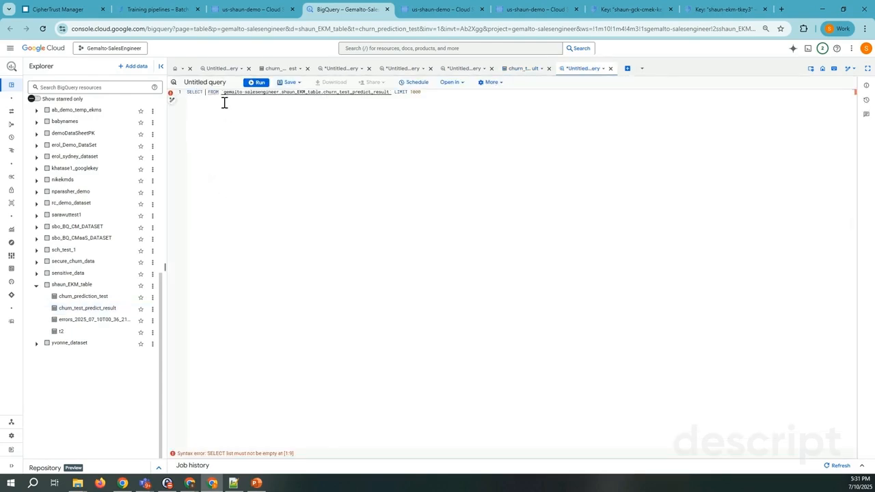
text(*)
click(261, 83)
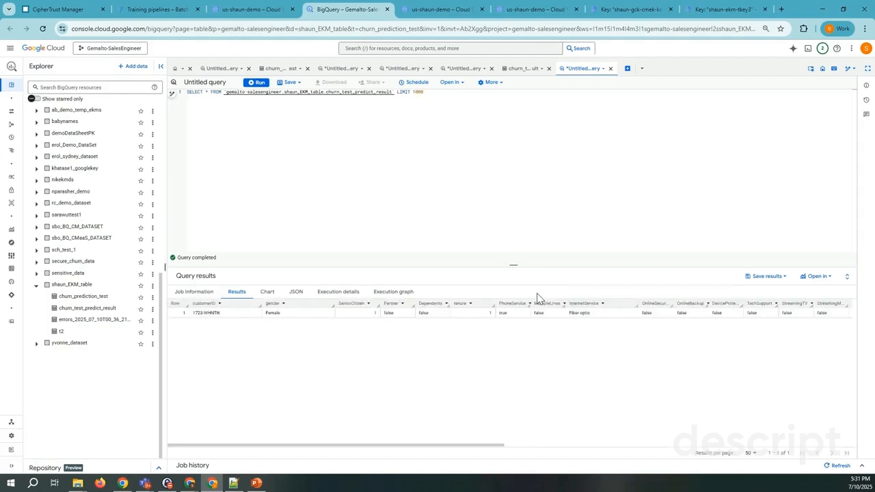
drag(489, 446, 815, 453)
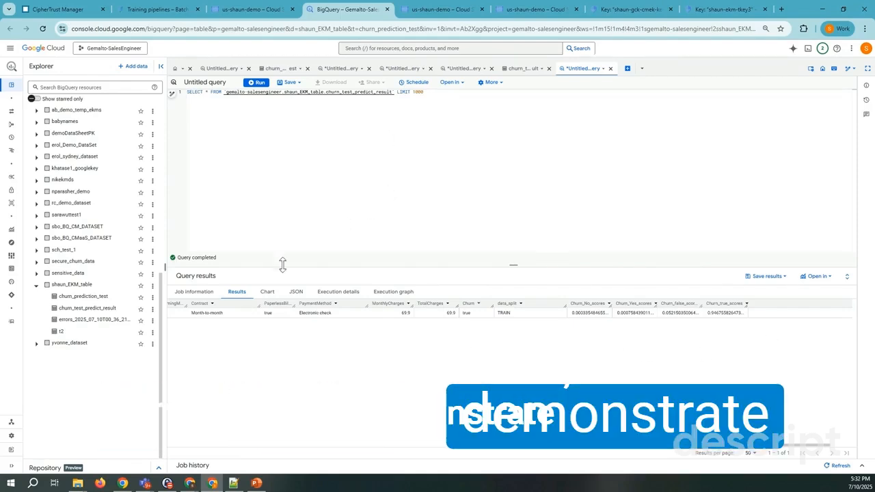
Check the default customer-managed key of the shaun_EKM_table dataset and return to the prediction query results
click(85, 284)
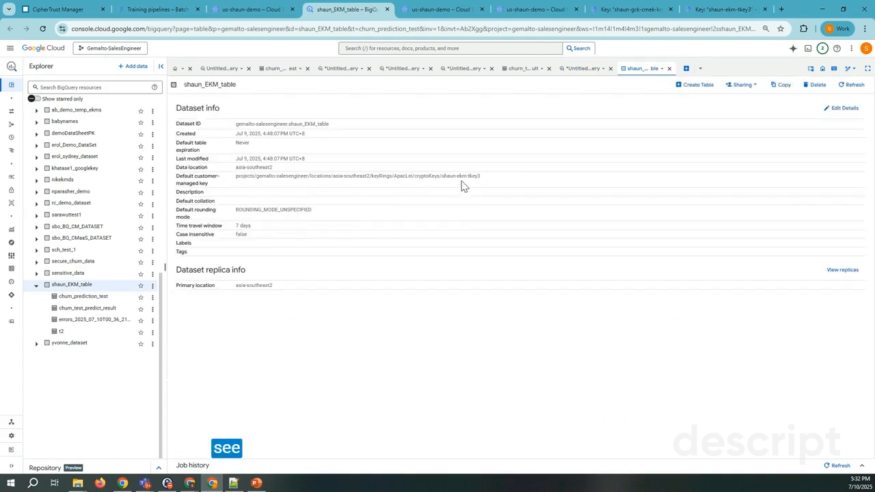
drag(504, 179, 225, 182)
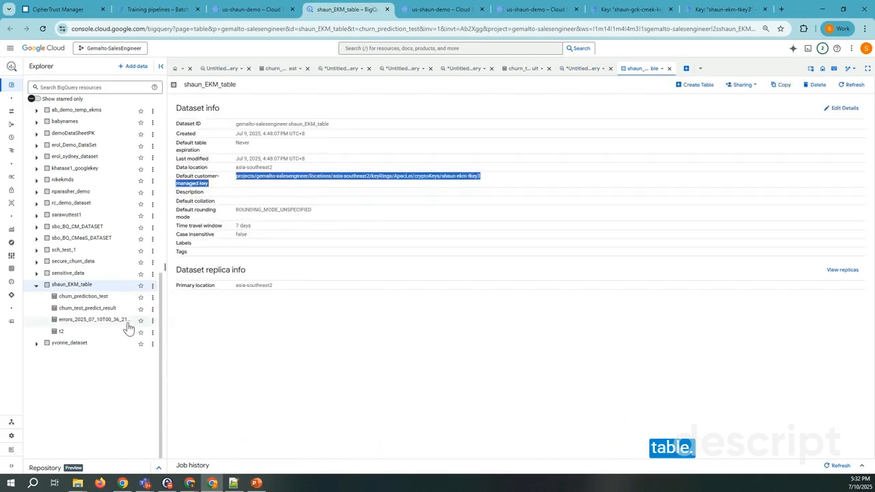
click(582, 68)
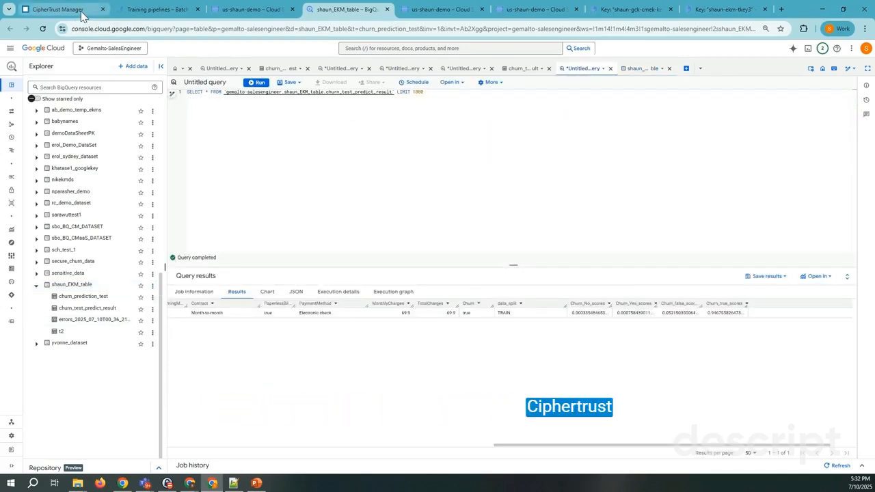
scroll(503, 316, left, 10)
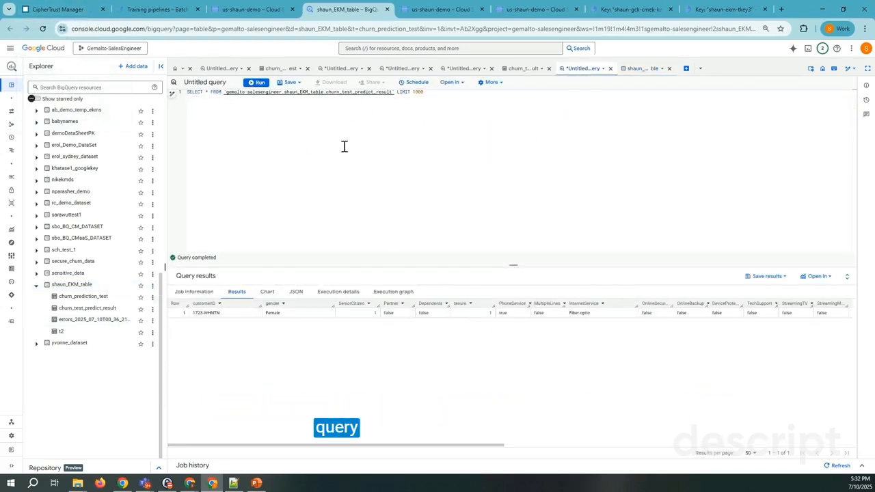
Switch to CipherTrust Manager and open the endpoint policy of shaun_ekm_endpoint under the Google Cloud EKM service
click(56, 8)
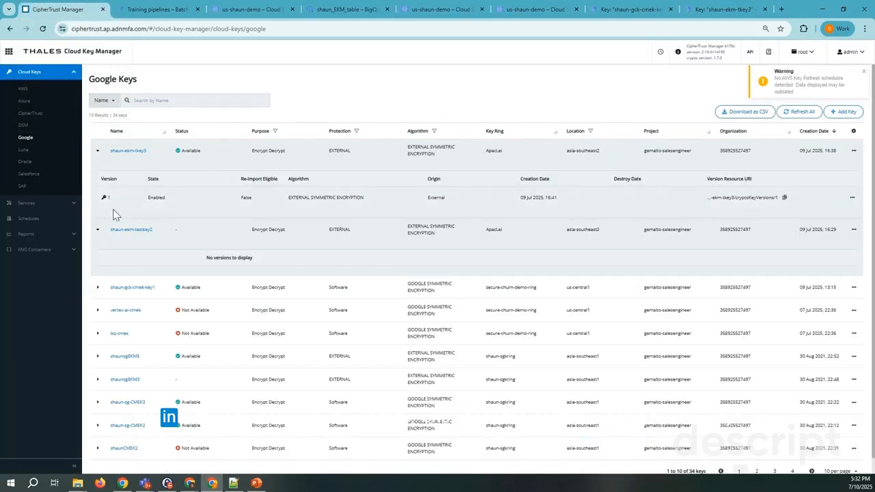
click(70, 205)
click(36, 117)
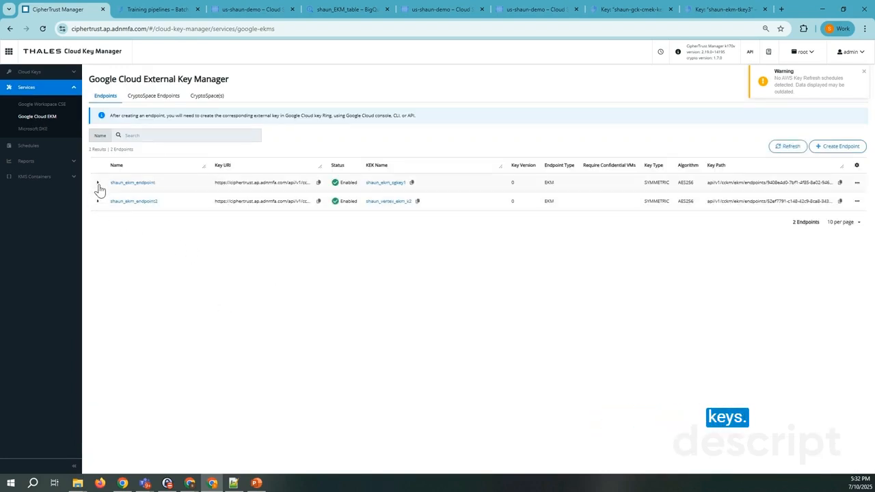
click(98, 183)
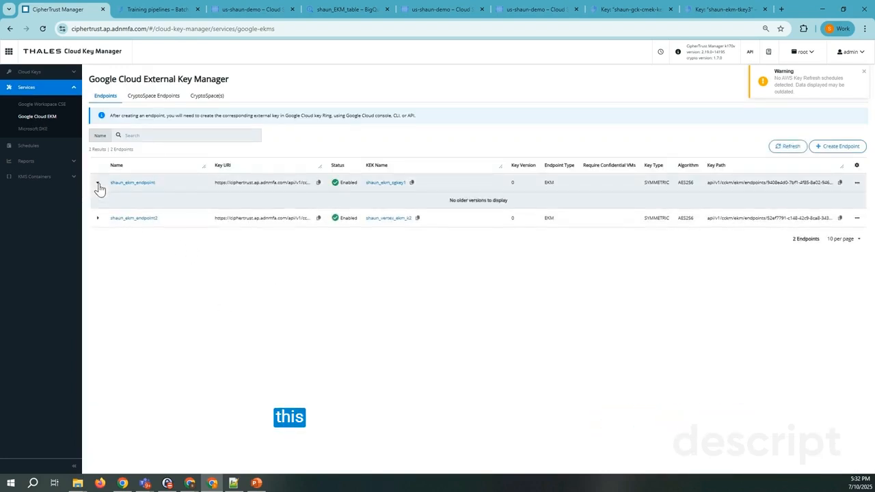
click(858, 183)
click(837, 195)
scroll(491, 297, down, 1)
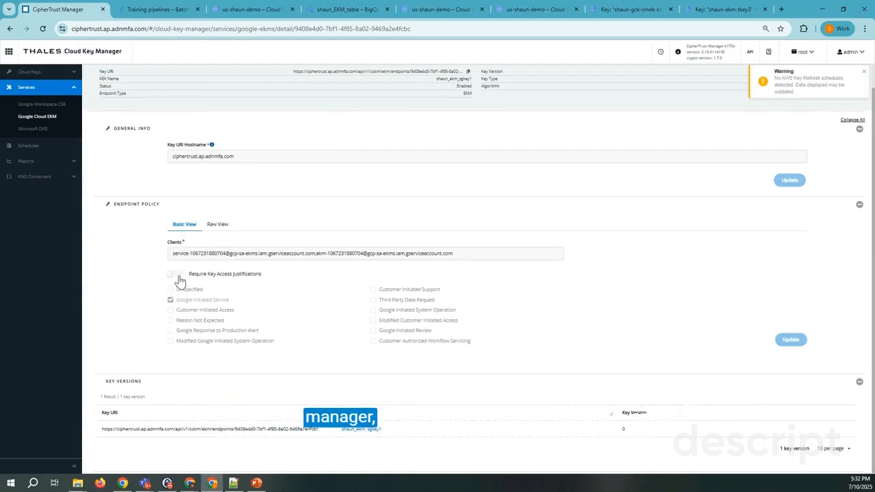
Require key access justifications in the shaun_ekm_endpoint policy, replace Google Initiated Service with Third Party Data Request, and update the policy
click(176, 276)
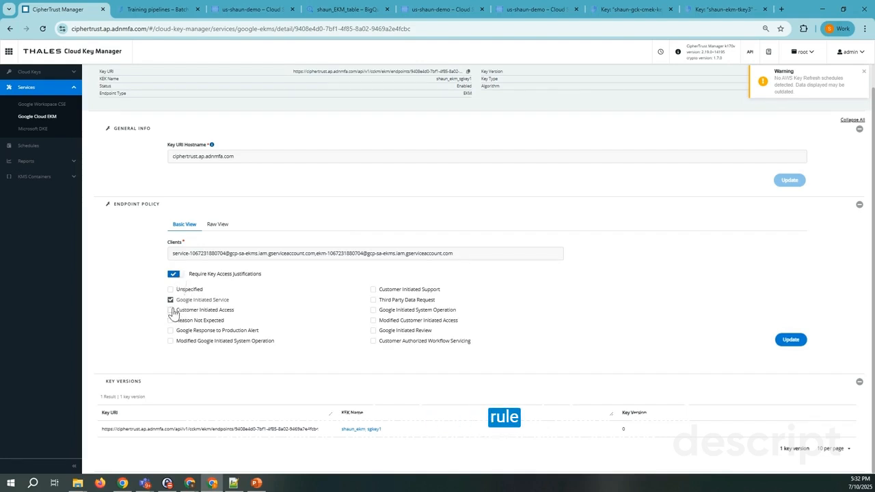
click(171, 299)
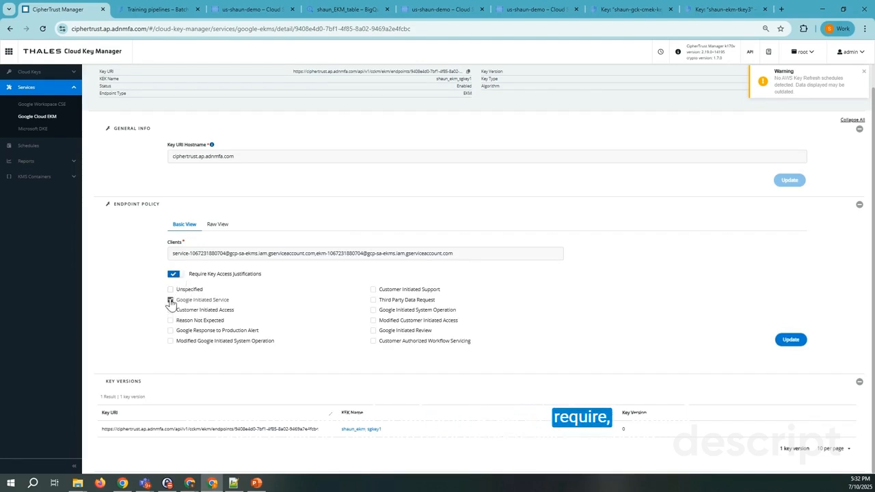
click(374, 301)
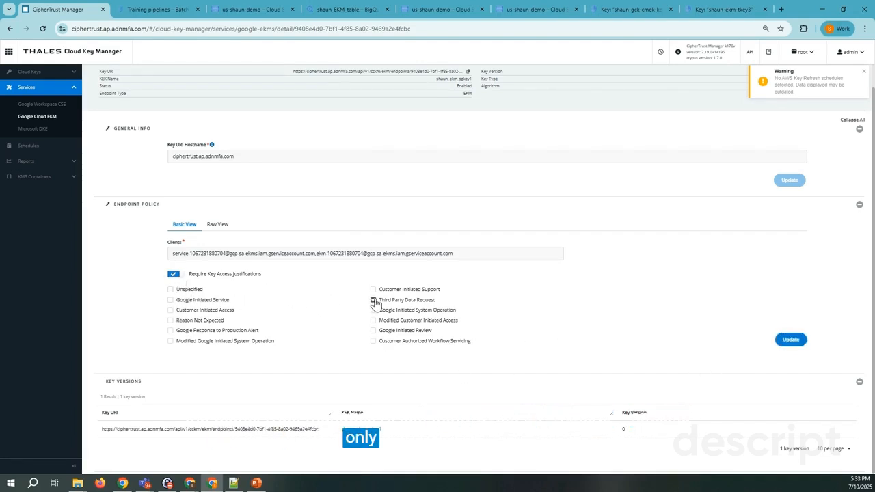
click(791, 341)
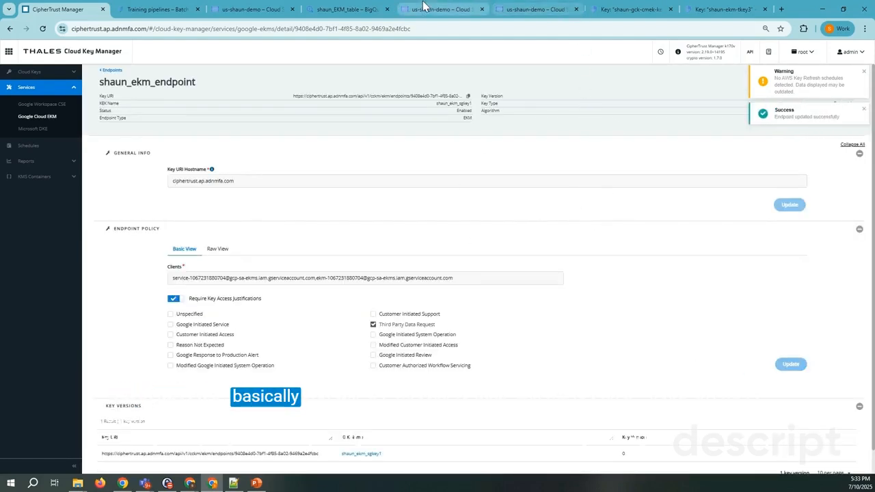
Switch to BigQuery and rerun the SELECT * query on churn_test_predict_result to test access under the restricted key policy
click(355, 11)
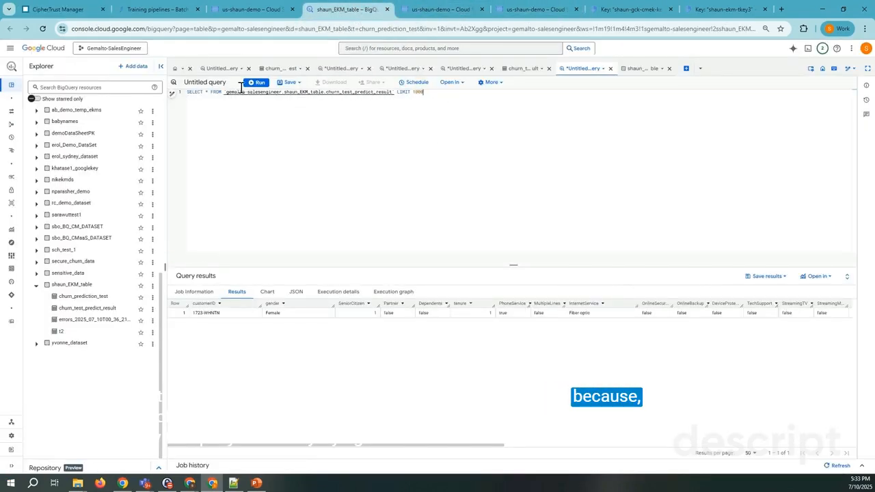
click(178, 92)
click(260, 82)
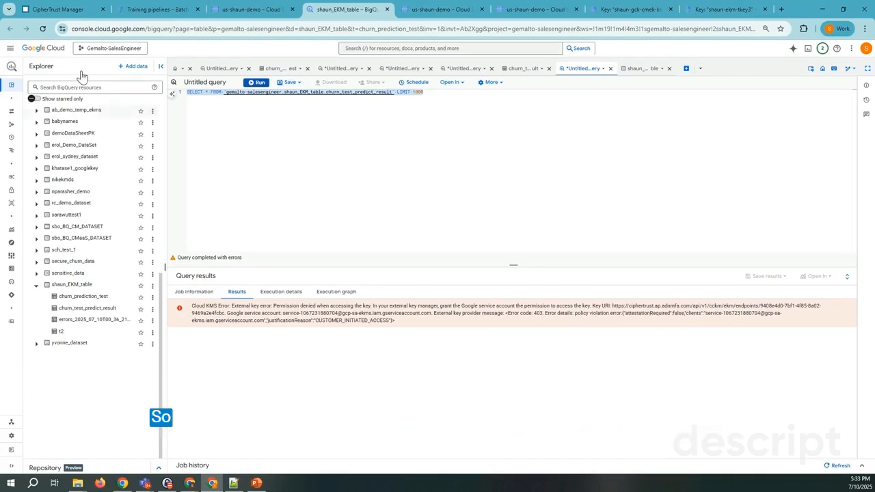
Return to CipherTrust Manager, turn off the key access justification requirement for shaun_ekm_endpoint, and update its policy
click(58, 9)
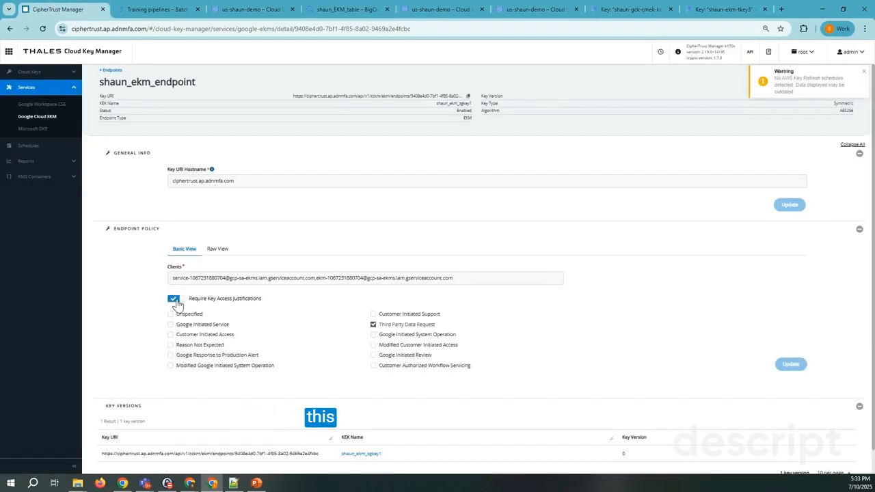
click(175, 301)
click(788, 364)
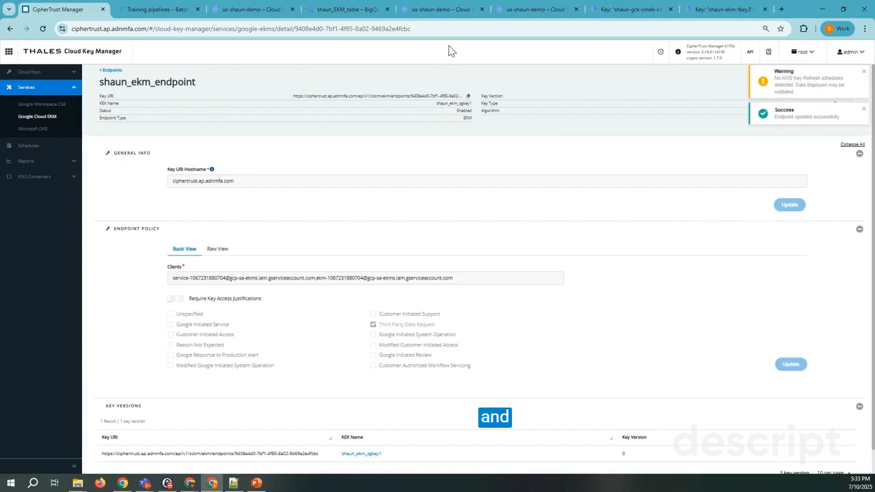
Go back to BigQuery and rerun the churn_test_predict_result query to check data access under the relaxed key policy
click(445, 9)
click(524, 12)
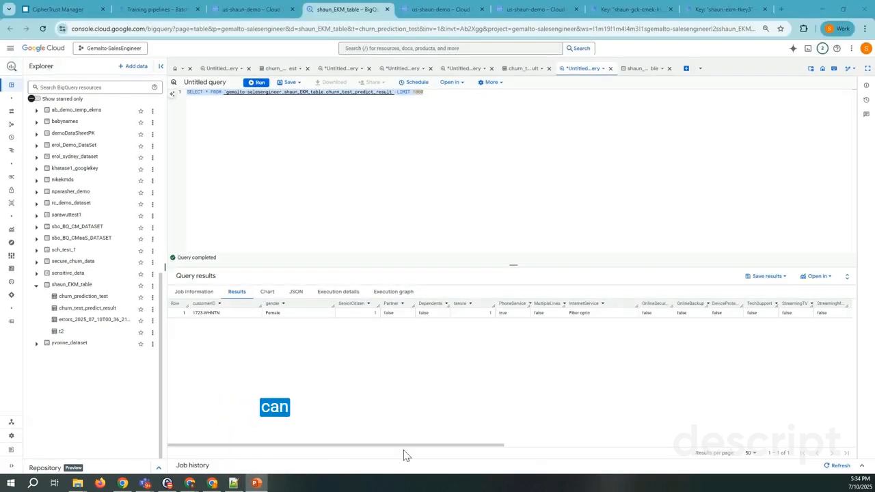
Switch to Vertex AI and open the list of managed datasets for the us-central1 (Iowa) region
click(157, 9)
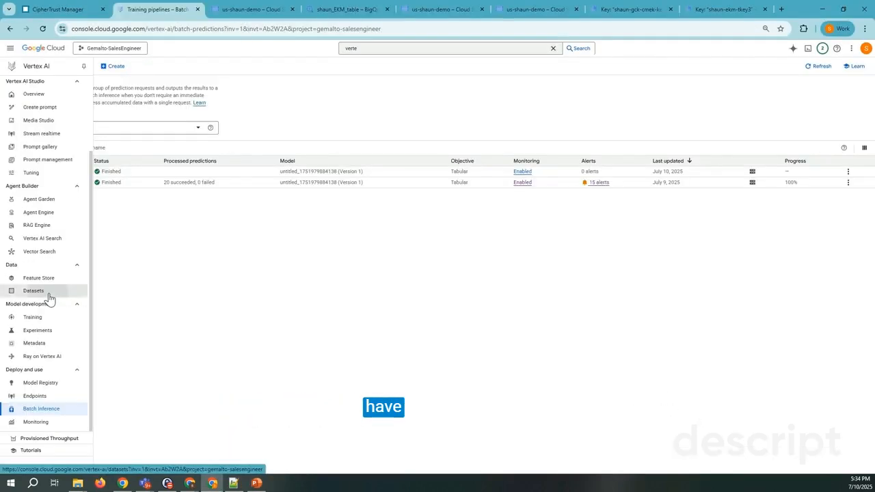
click(49, 295)
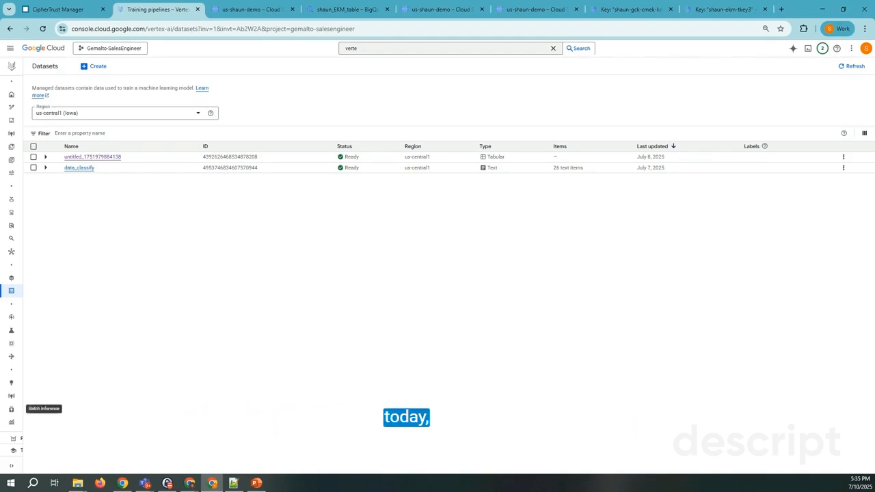
mouse_move(254, 485)
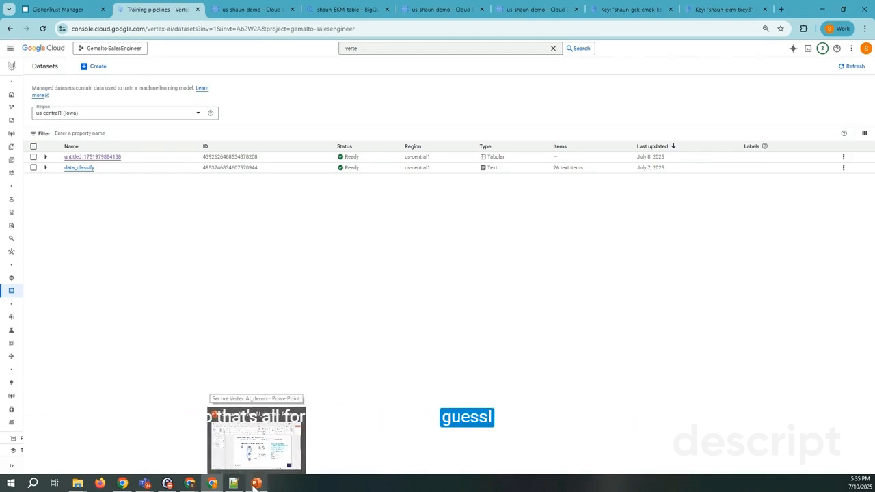